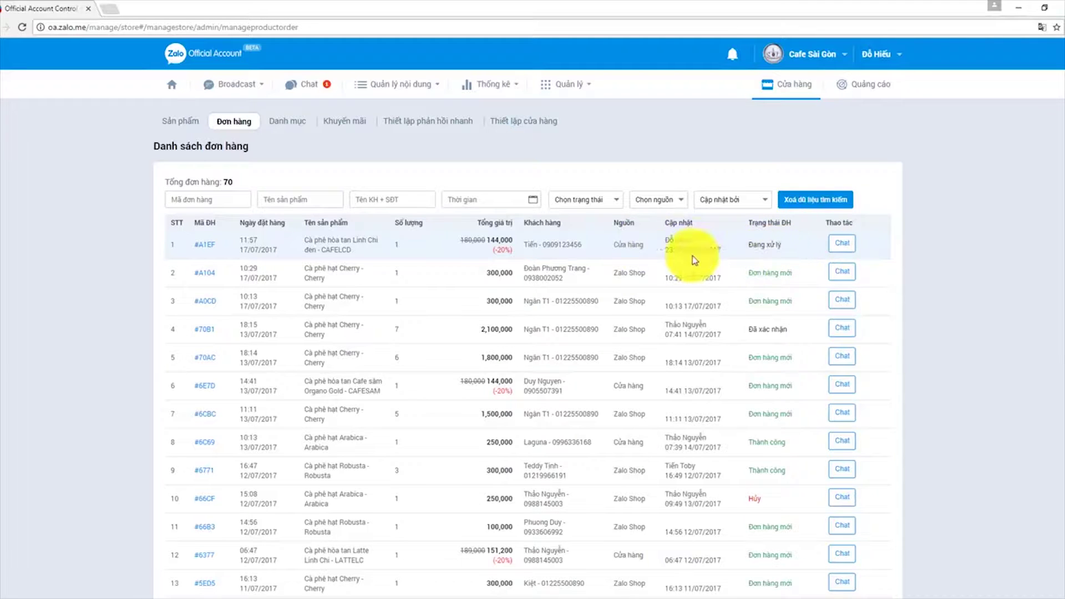
# - Open the first order's details and view its update history
pyautogui.click(208, 245)
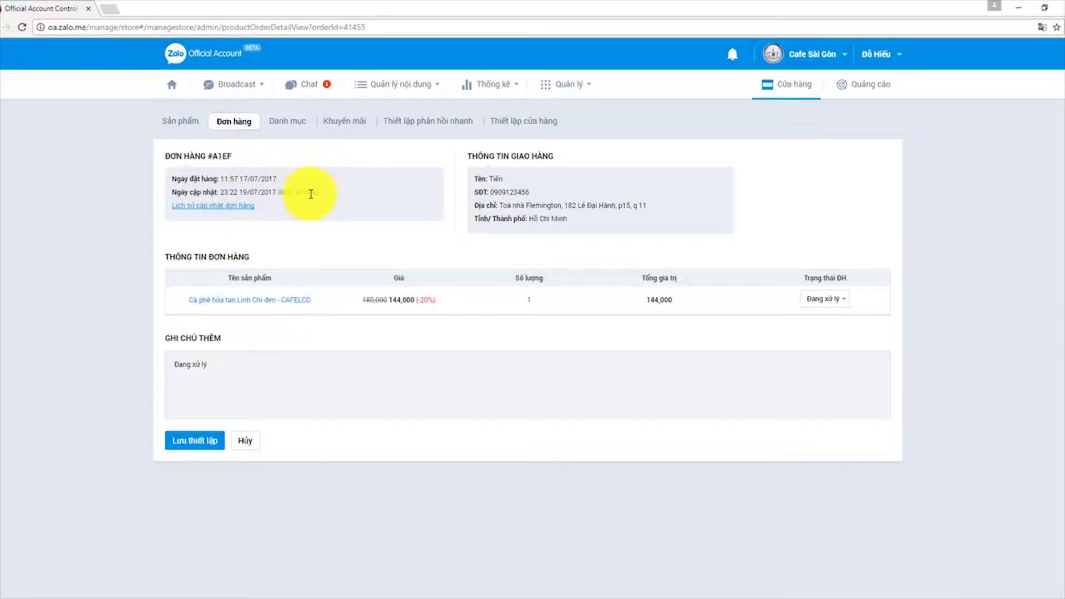
pyautogui.click(241, 209)
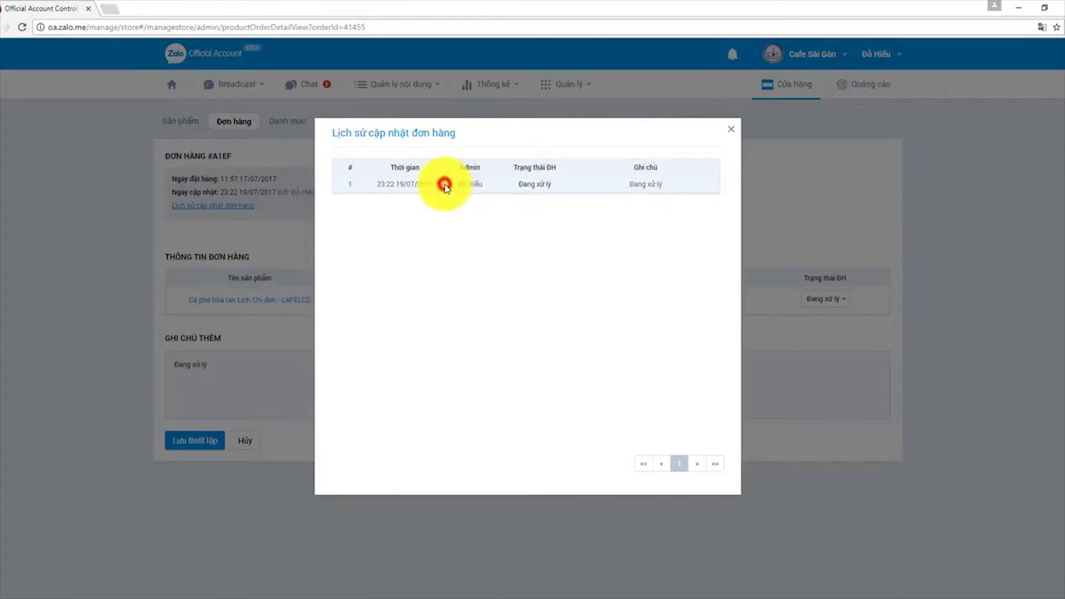
pyautogui.click(731, 129)
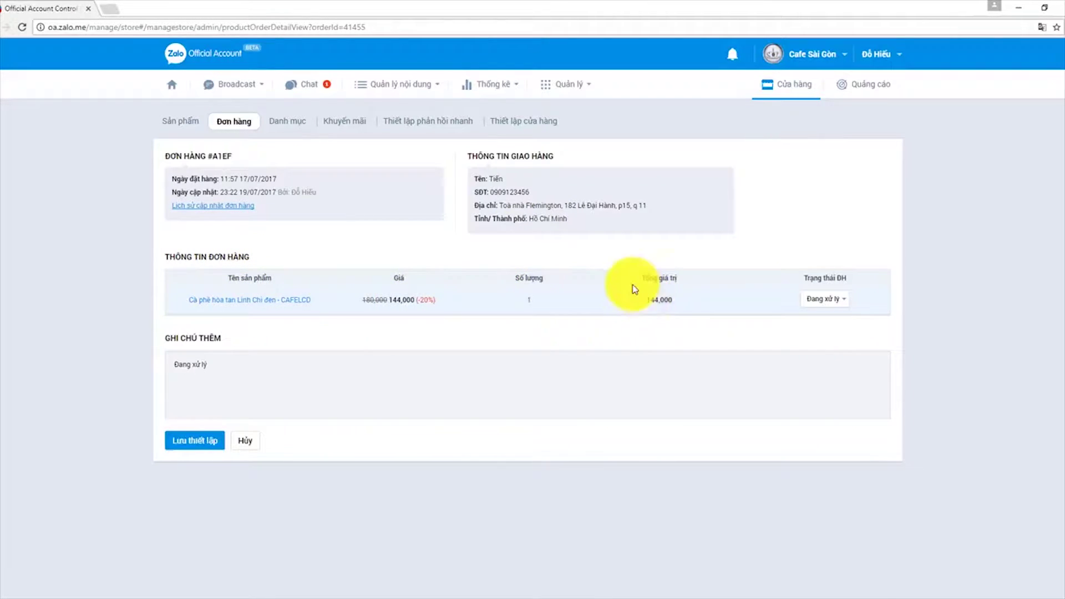
# - Set the order's status to Đã xác nhận, replace its additional note with "Khách hàng cần giao gấp", and save the order
pyautogui.click(838, 302)
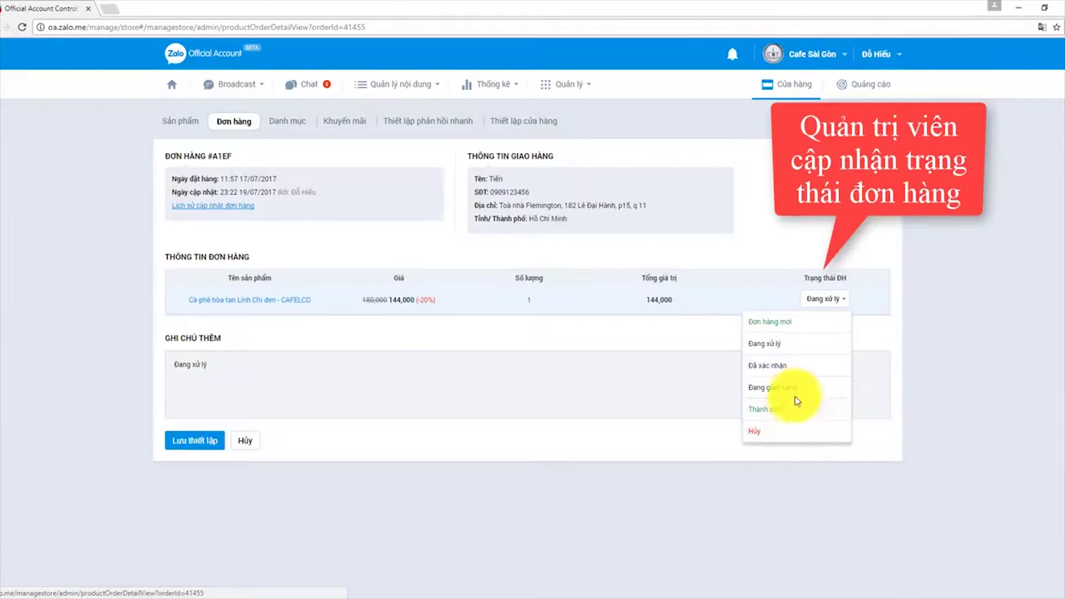
pyautogui.click(796, 368)
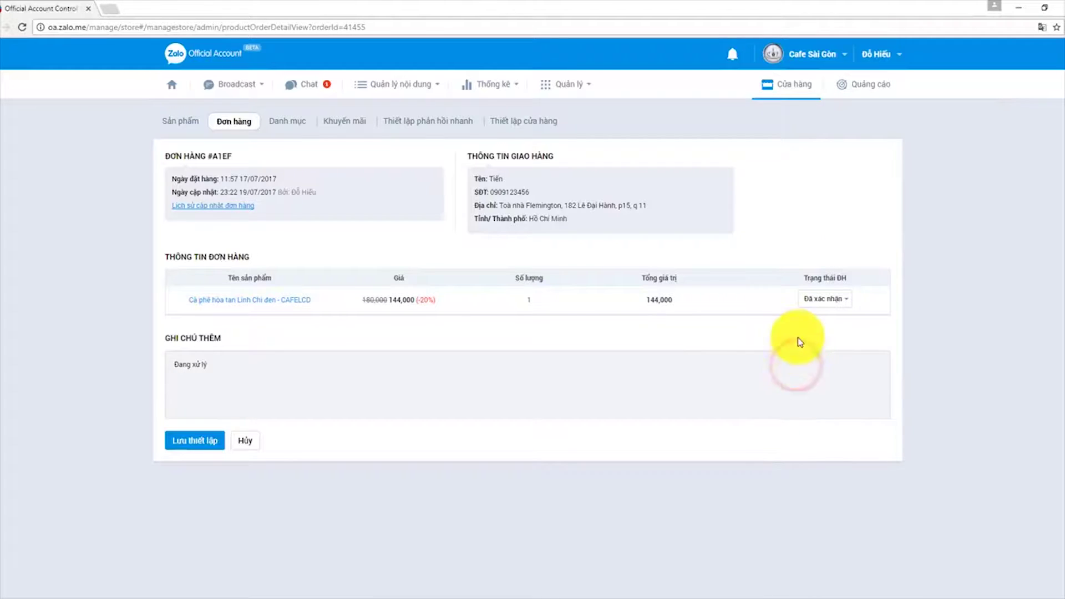
pyautogui.click(233, 366)
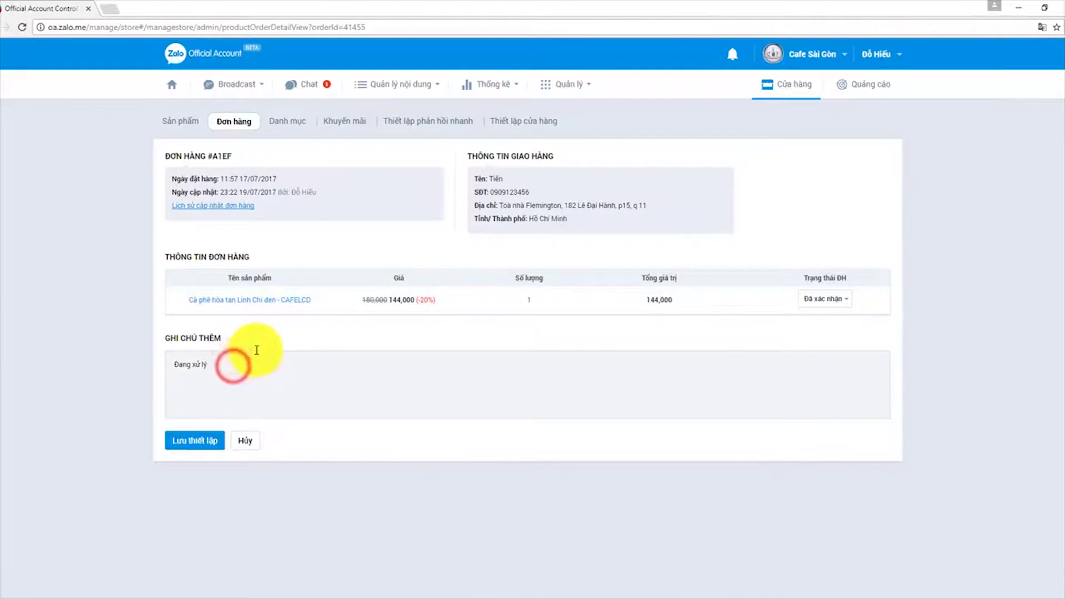
pyautogui.press('BackSpace')
pyautogui.press('BackSpace')
pyautogui.press('BackSpace')
pyautogui.press('BackSpace')
pyautogui.press('BackSpace')
pyautogui.press('BackSpace')
pyautogui.press('BackSpace')
pyautogui.click(305, 390)
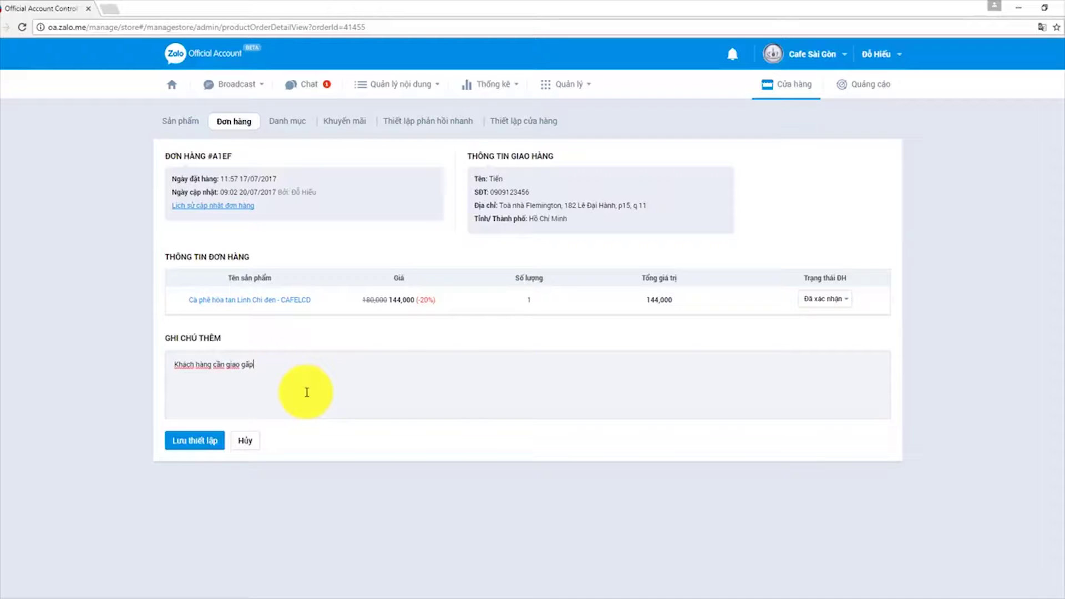
pyautogui.click(205, 439)
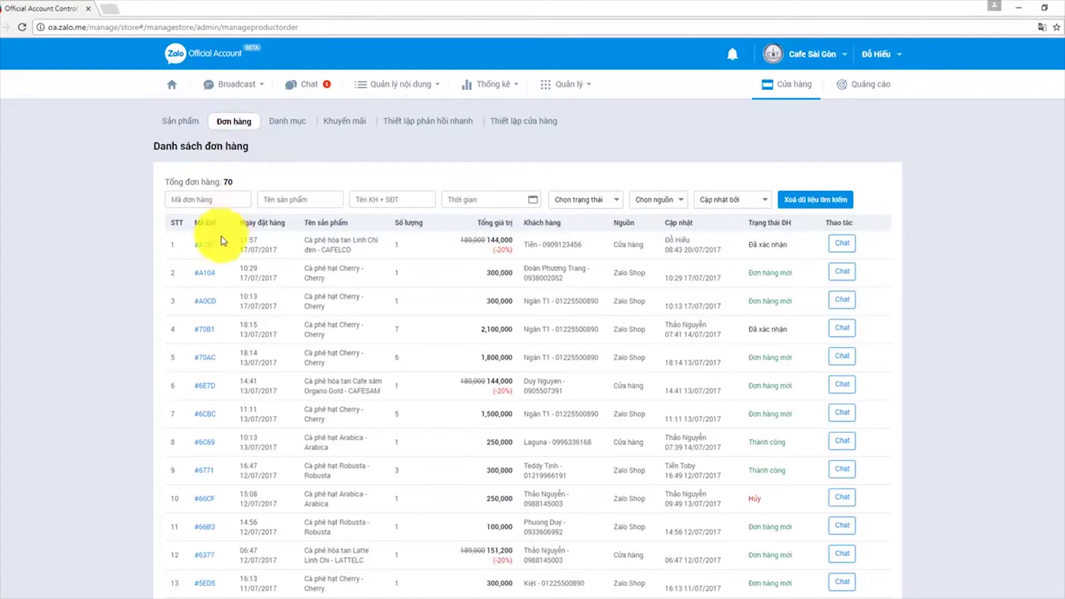
# - Open the chat with the first order's customer, and return to the order list by closing the conversation
pyautogui.click(842, 244)
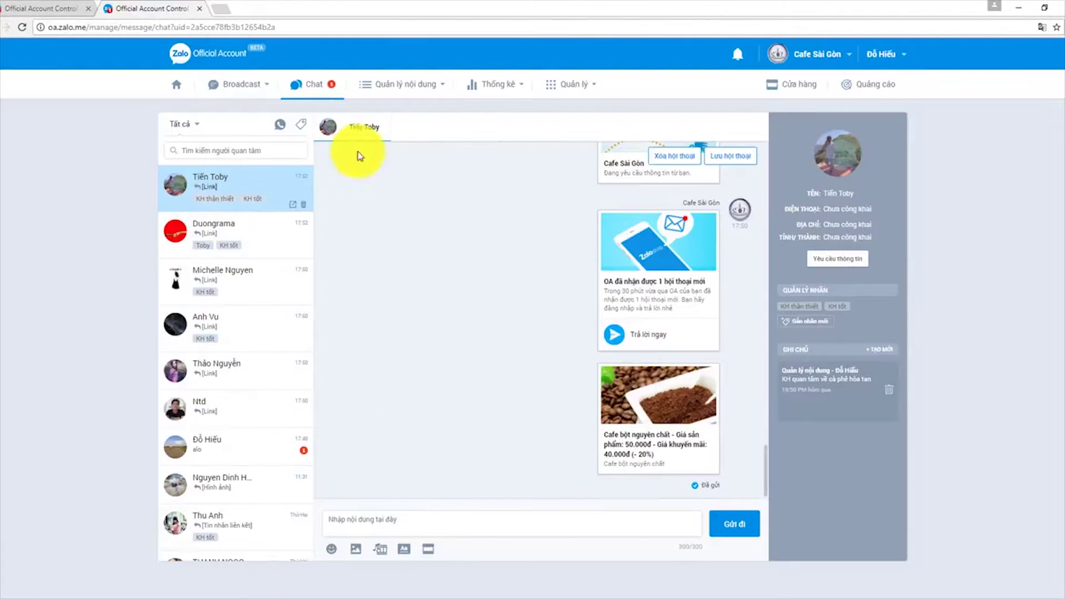
pyautogui.click(200, 8)
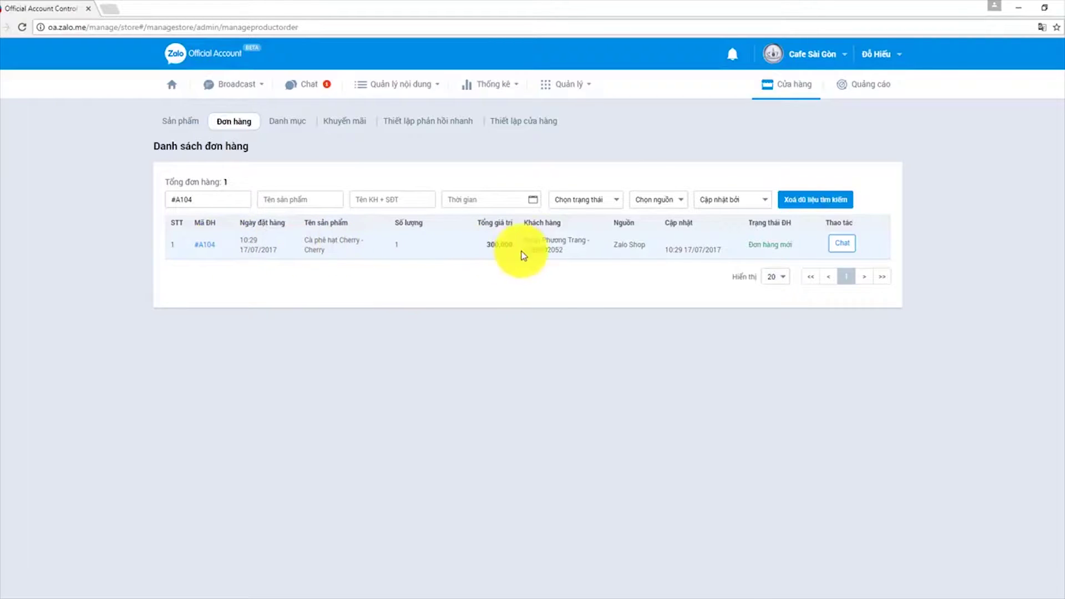
# - Clear the order code search, filter the orders by product name "Cherry", and look through page 2 of the results
pyautogui.click(806, 200)
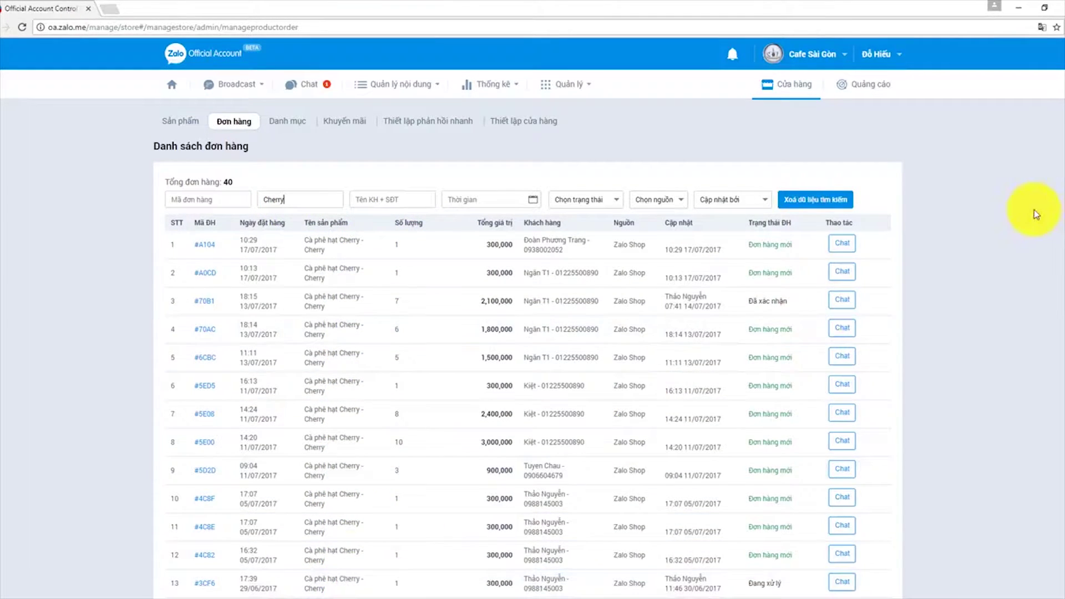
pyautogui.scroll(-8, 1060, 166)
pyautogui.click(850, 348)
pyautogui.scroll(4, 1061, 309)
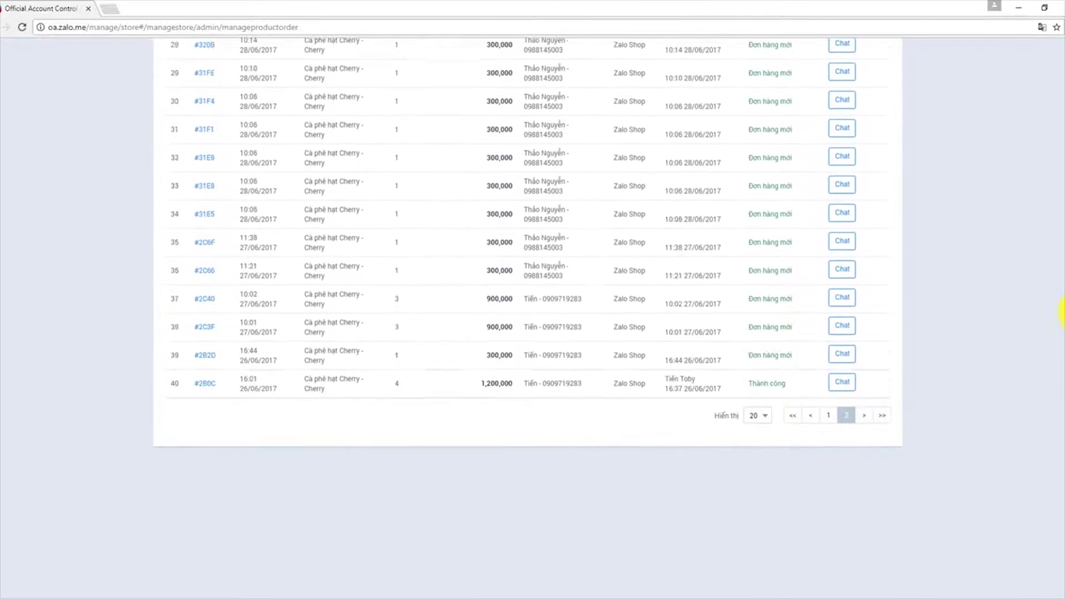
pyautogui.scroll(3, 1061, 233)
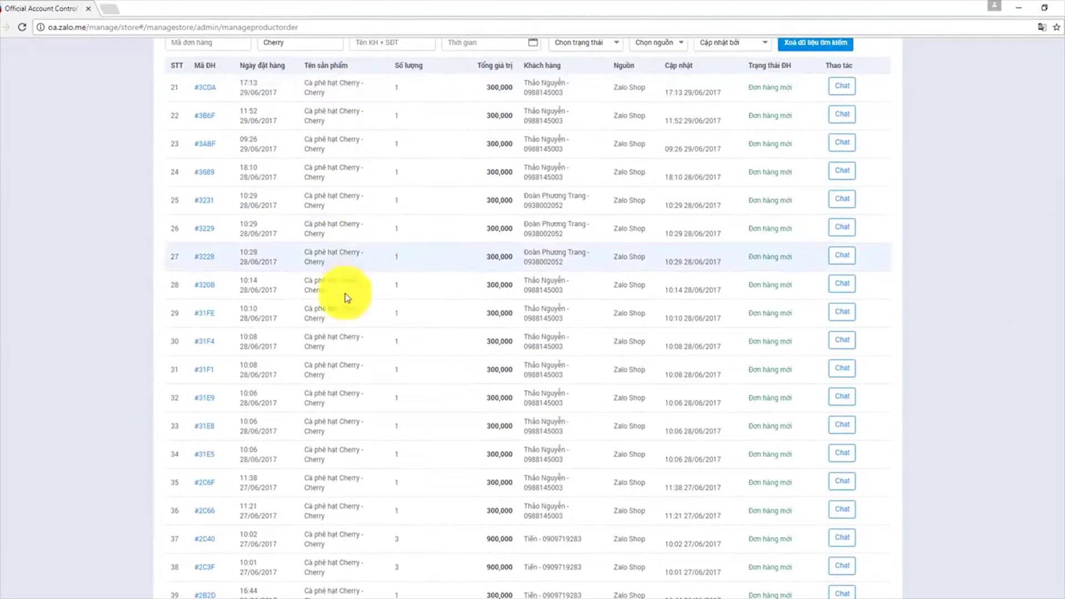
pyautogui.scroll(3, 1056, 90)
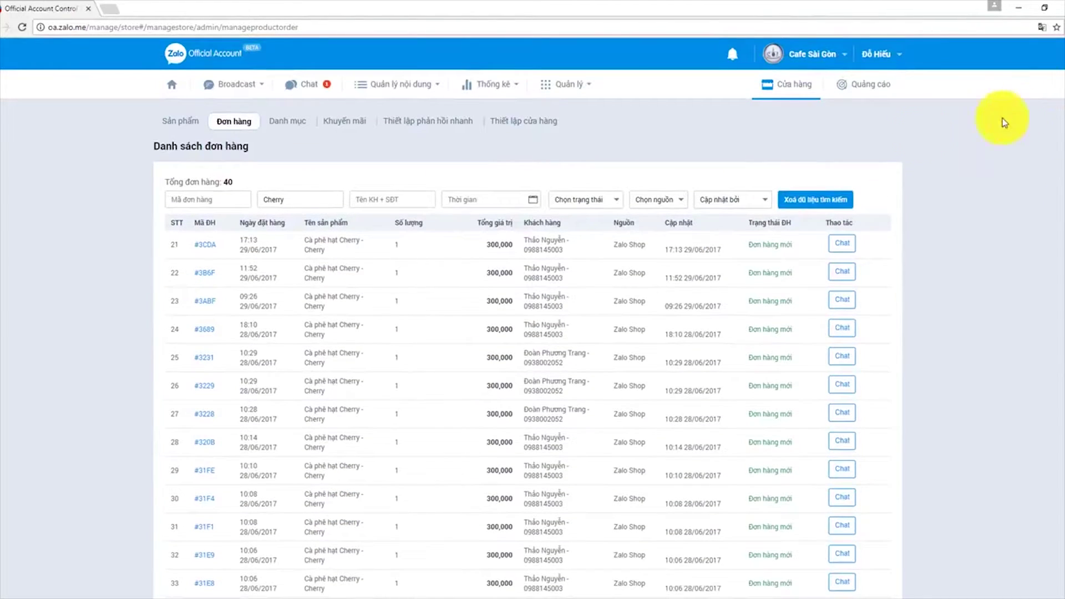
# - Clear the product search, filter the orders by the customer's name, and look through page 2 of the results
pyautogui.click(813, 198)
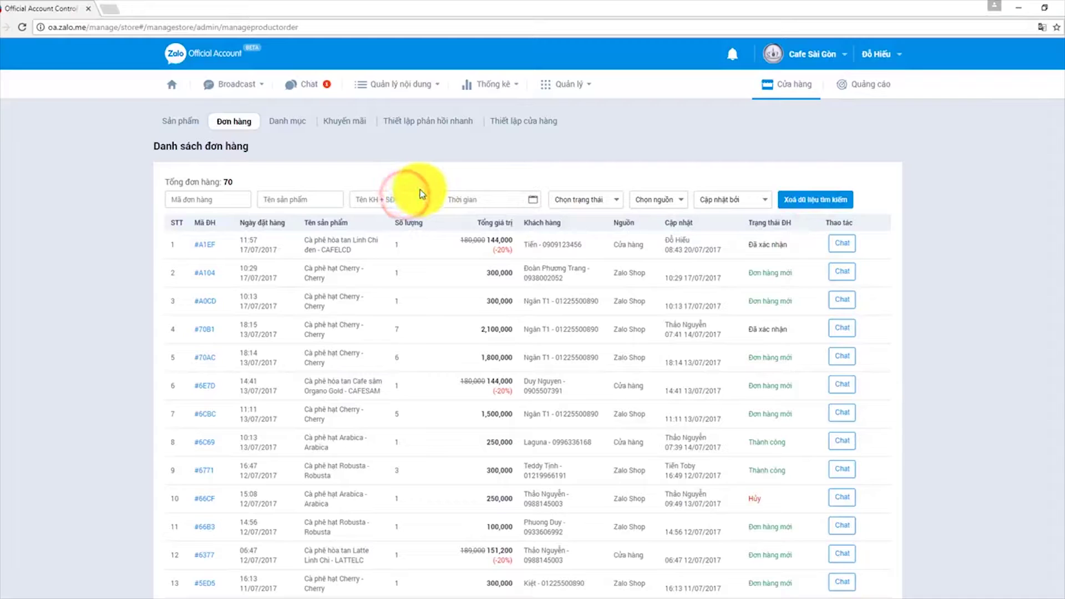
pyautogui.write('Thaảo')
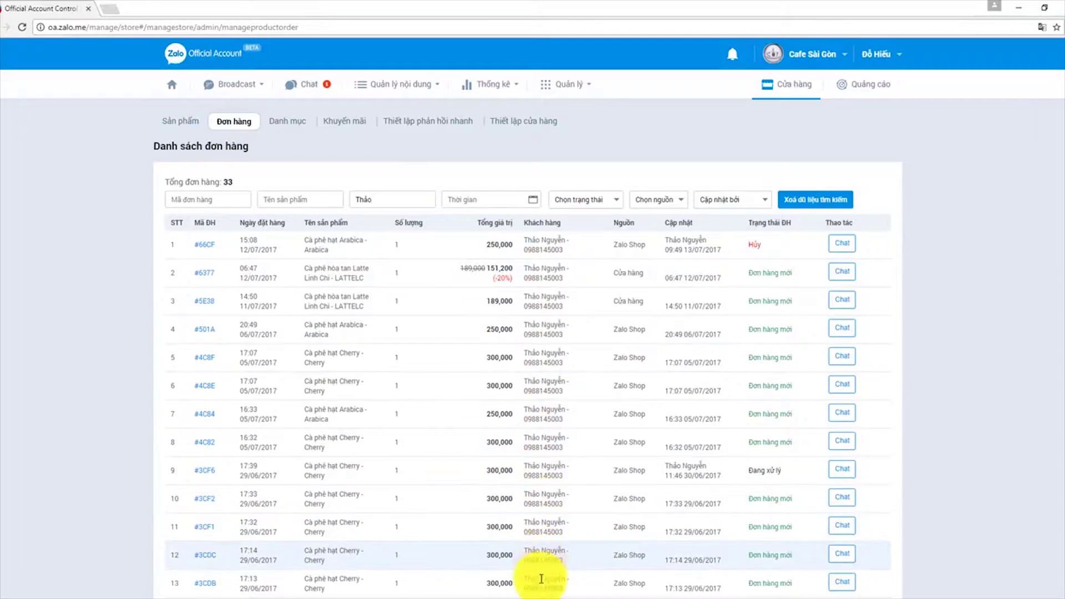
pyautogui.moveTo(1063, 117); pyautogui.dragTo(1062, 392)
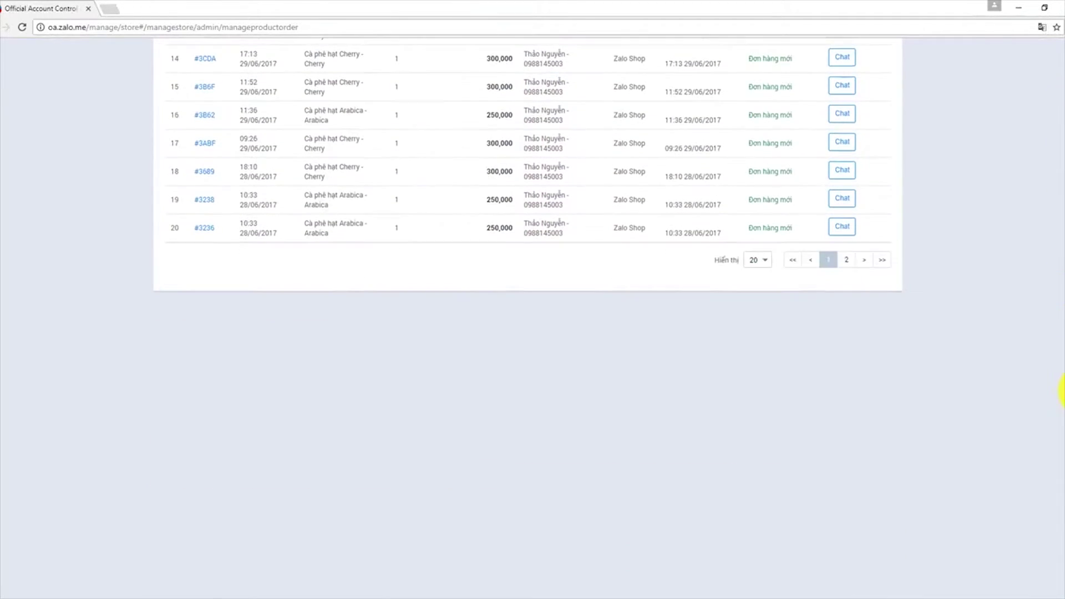
pyautogui.click(847, 369)
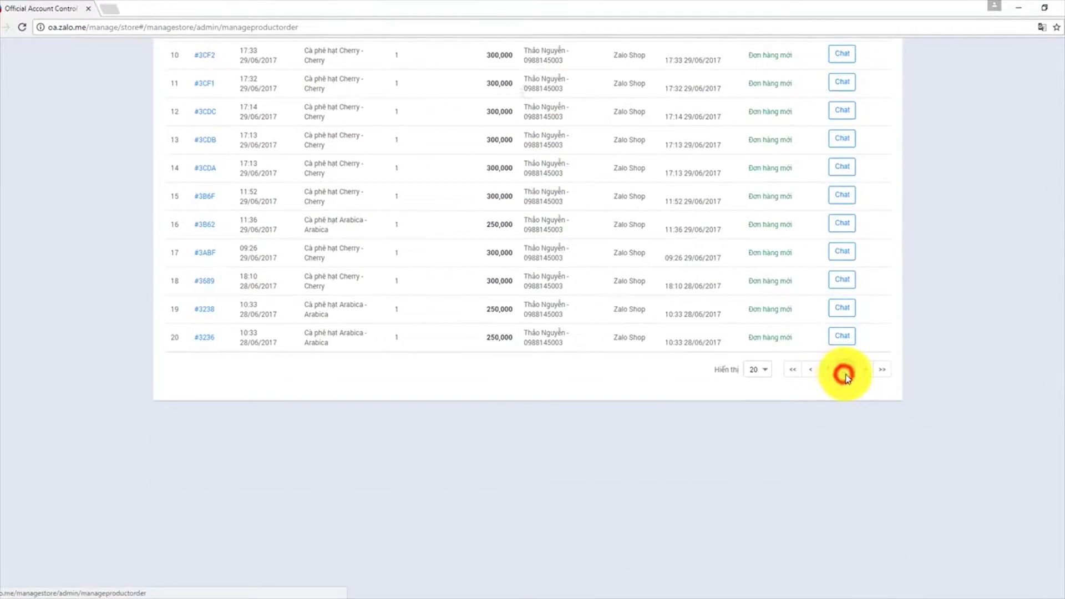
pyautogui.moveTo(1060, 321); pyautogui.dragTo(1018, 157)
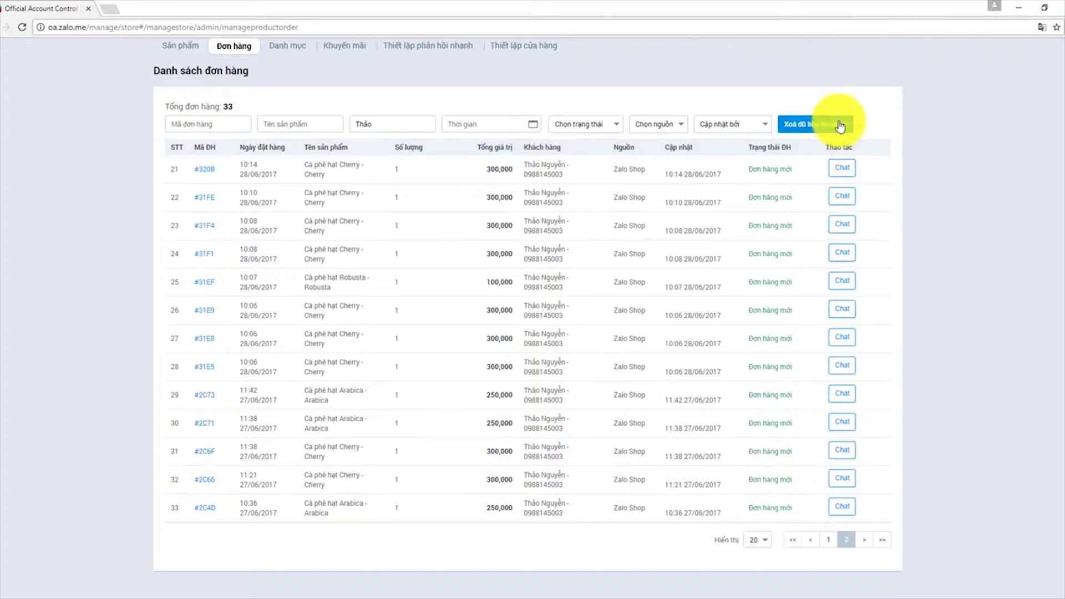
# - Clear the customer search and filter the orders by the date range 18/07/2017 - 22/08/2017
pyautogui.click(811, 124)
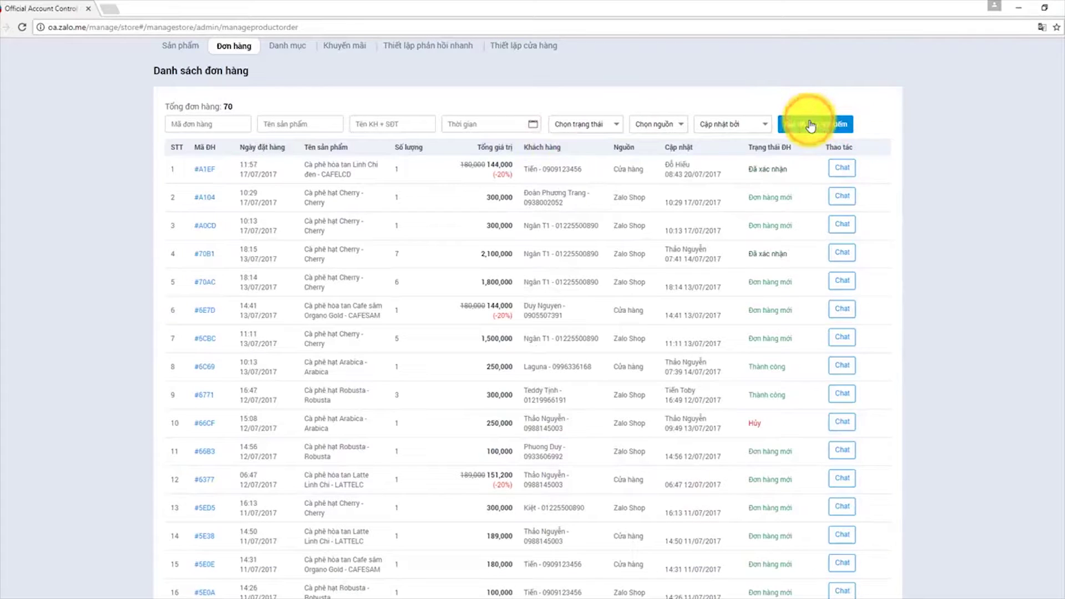
pyautogui.scroll(-1, 571, 103)
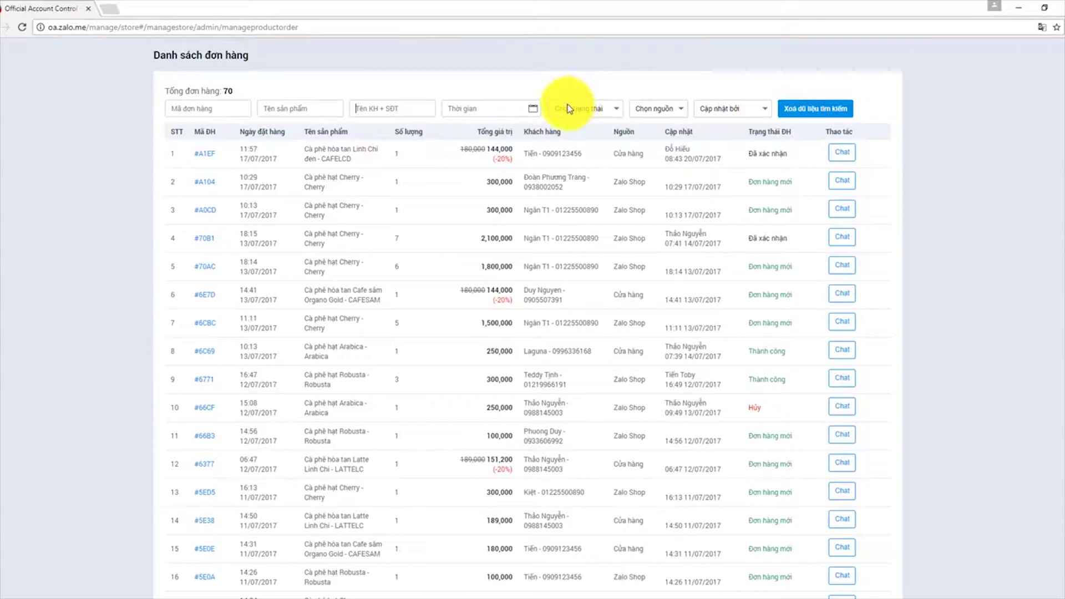
pyautogui.click(514, 109)
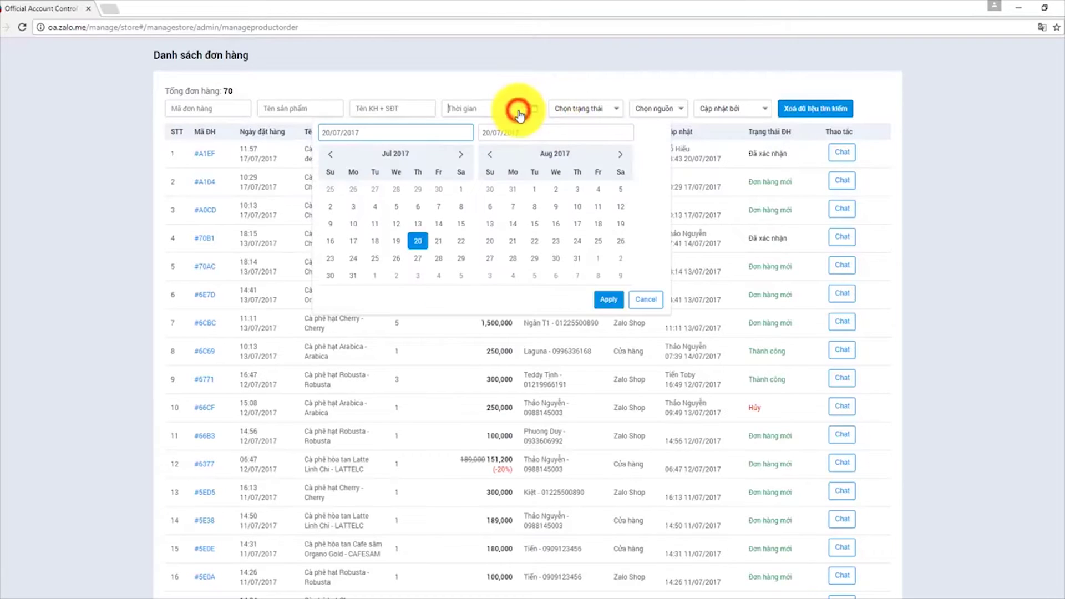
pyautogui.click(530, 208)
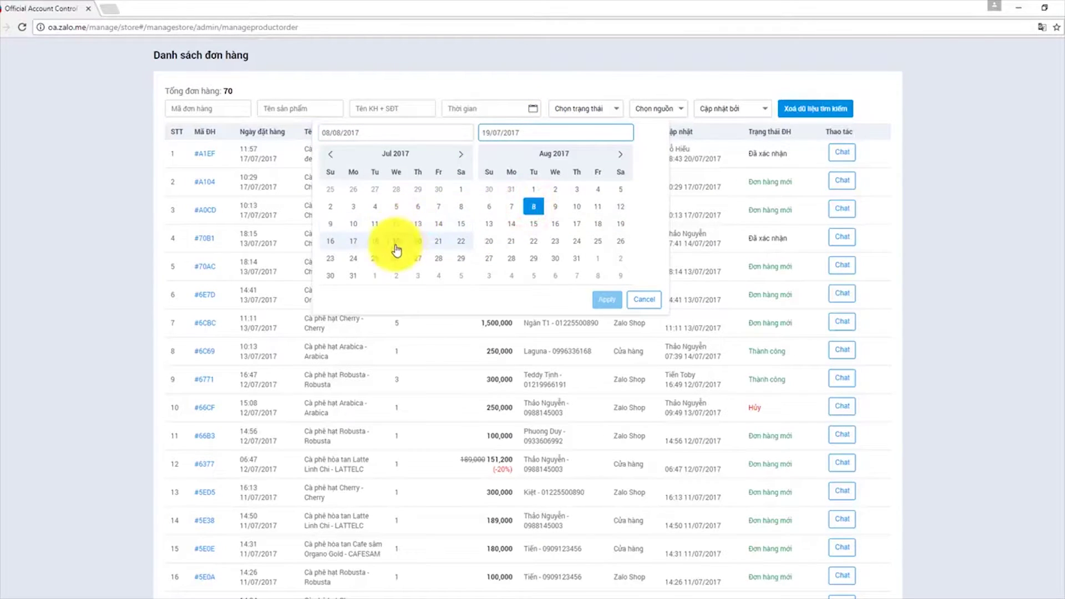
pyautogui.click(375, 241)
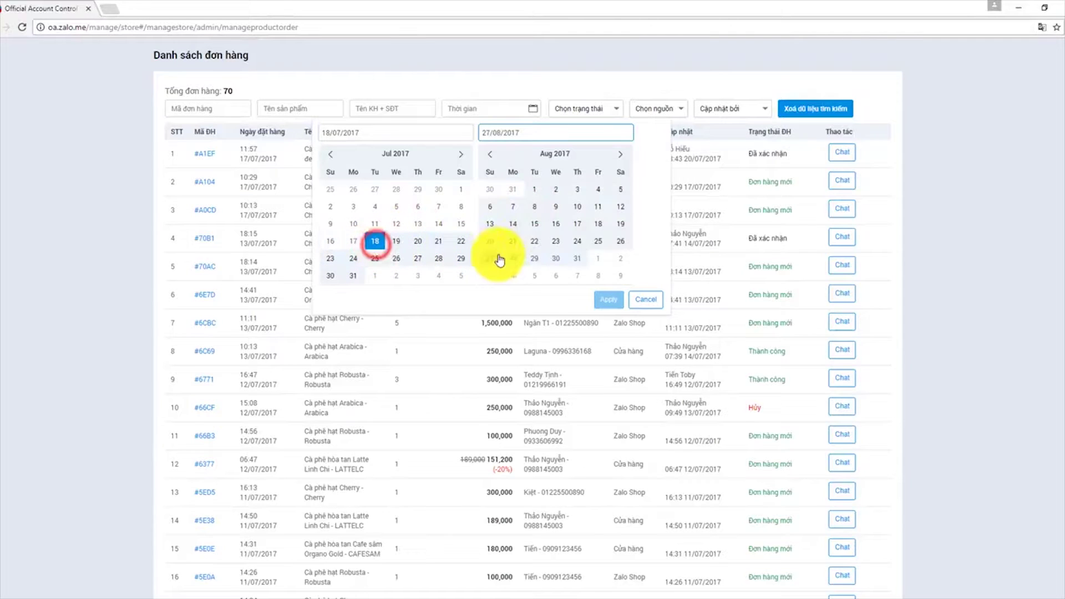
pyautogui.click(541, 244)
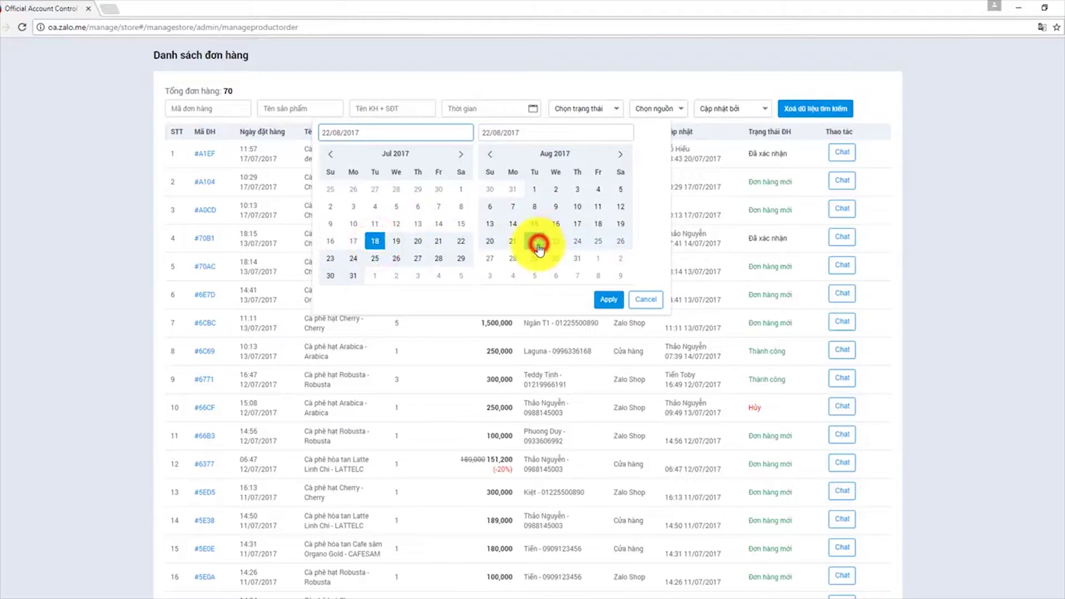
pyautogui.click(609, 300)
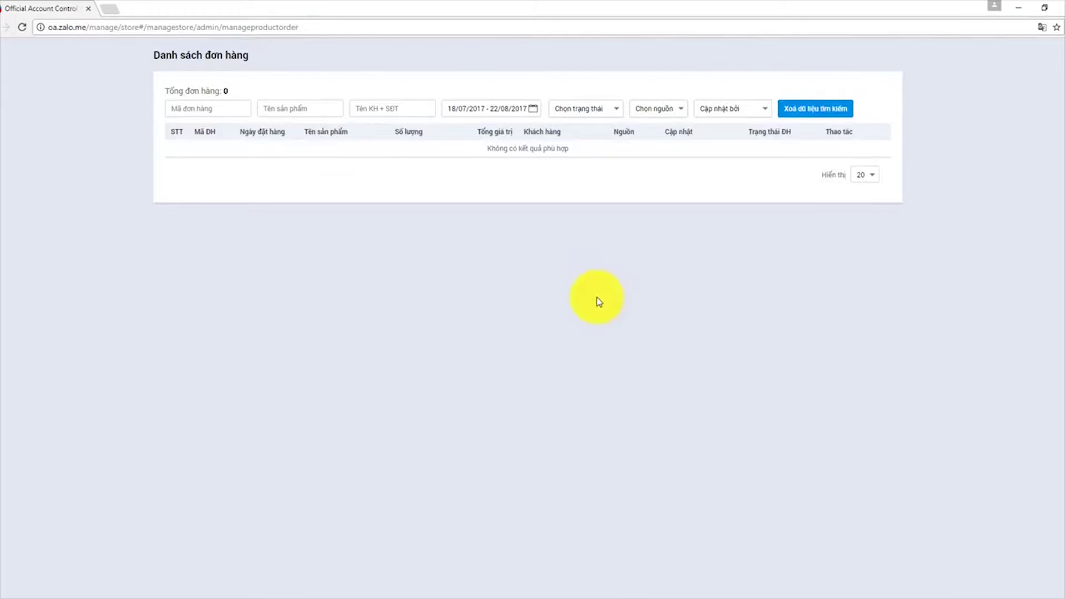
# - Change the order date range to 07/07/2017 - 24/08/2017 and look through the matching orders
pyautogui.click(518, 111)
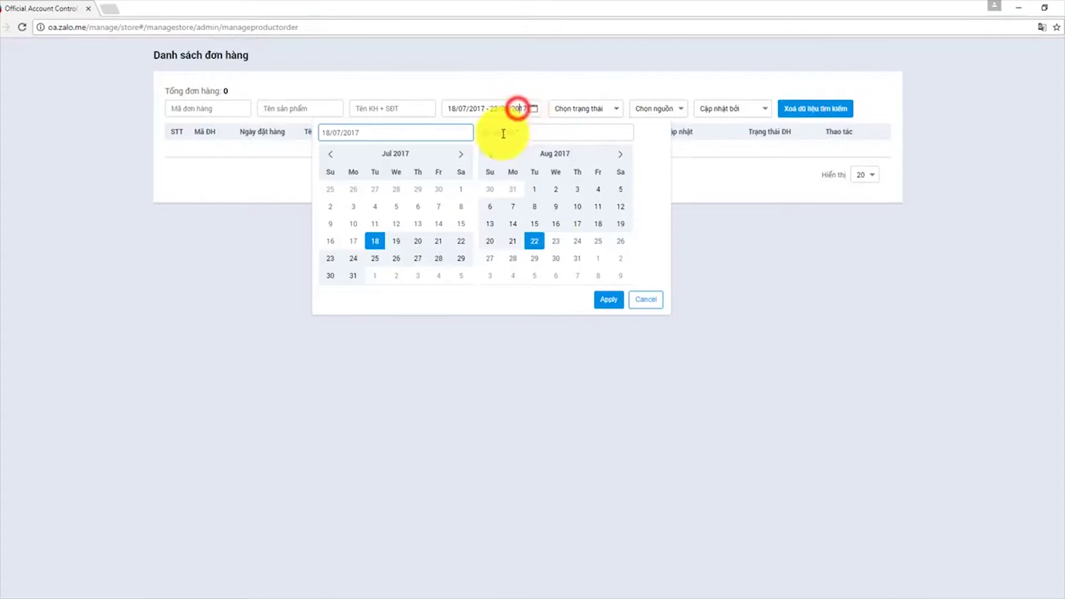
pyautogui.click(436, 207)
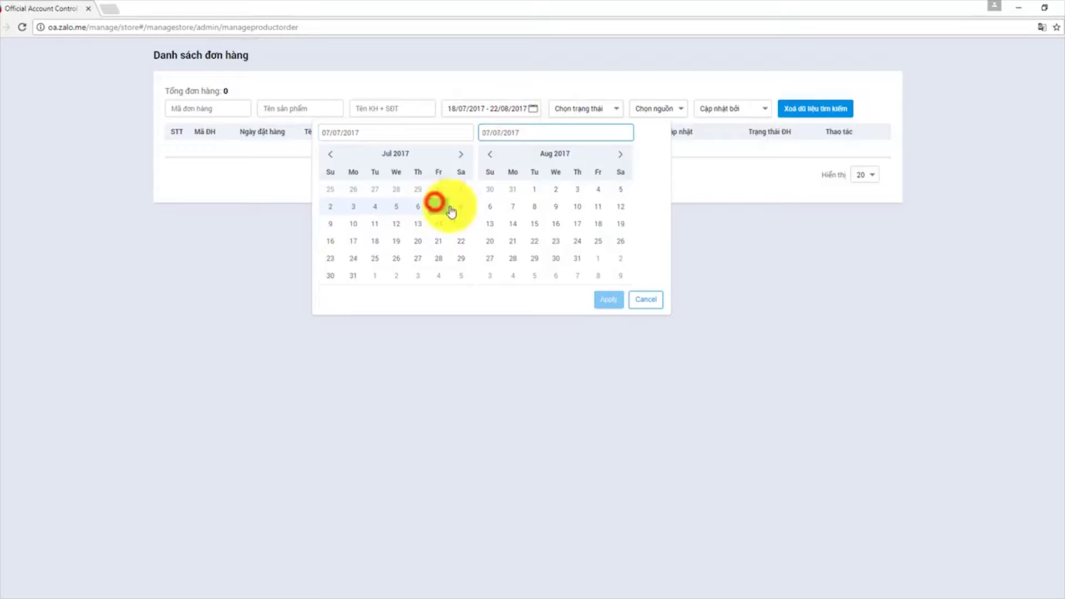
pyautogui.click(578, 241)
pyautogui.click(607, 298)
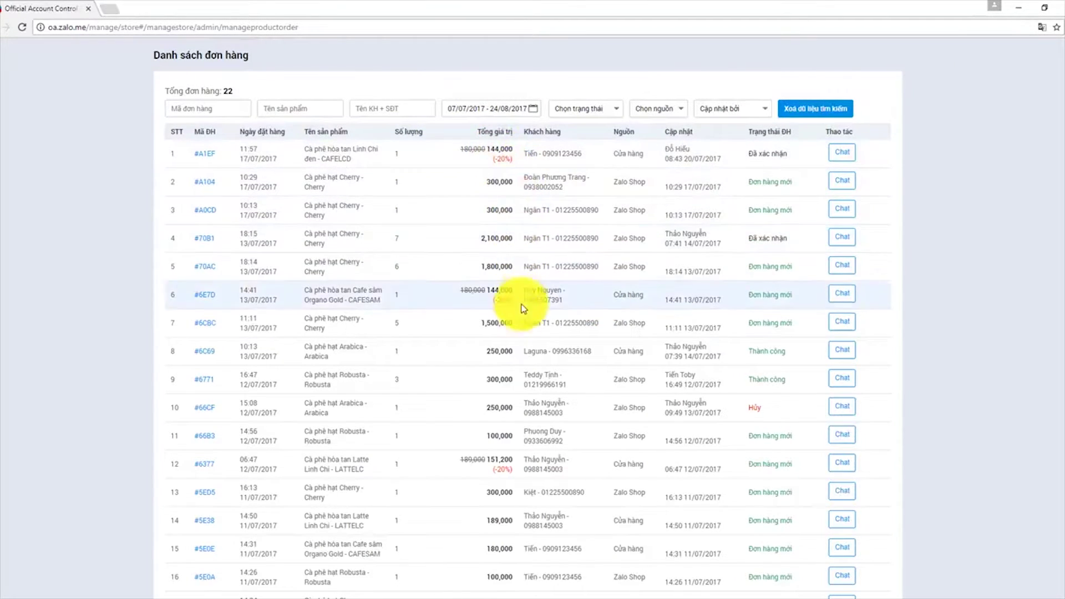
pyautogui.scroll(-3, 1060, 262)
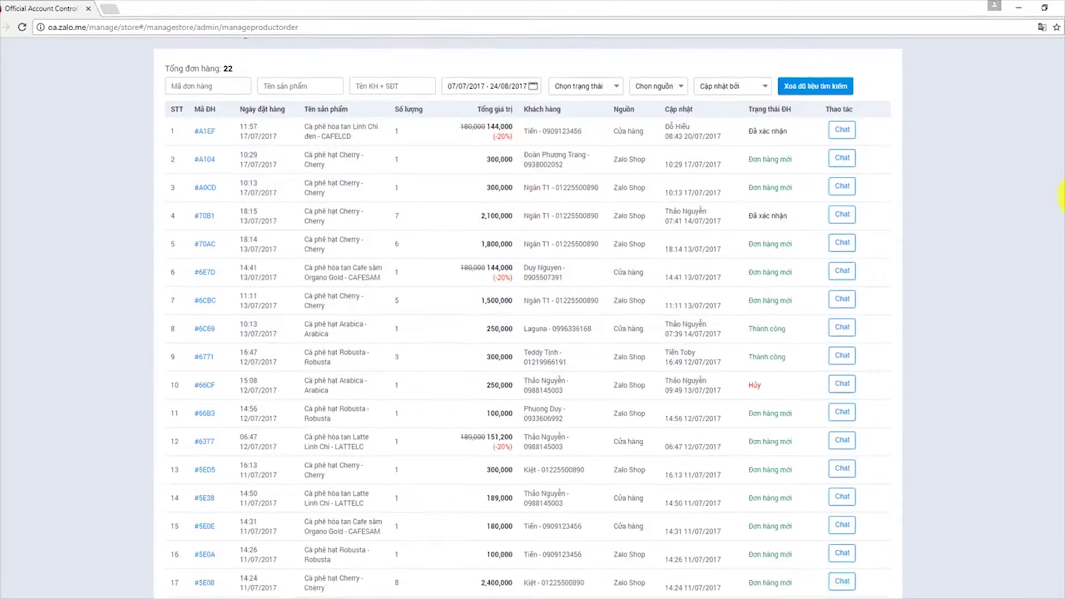
pyautogui.scroll(-2, 1060, 245)
pyautogui.scroll(3, 1060, 225)
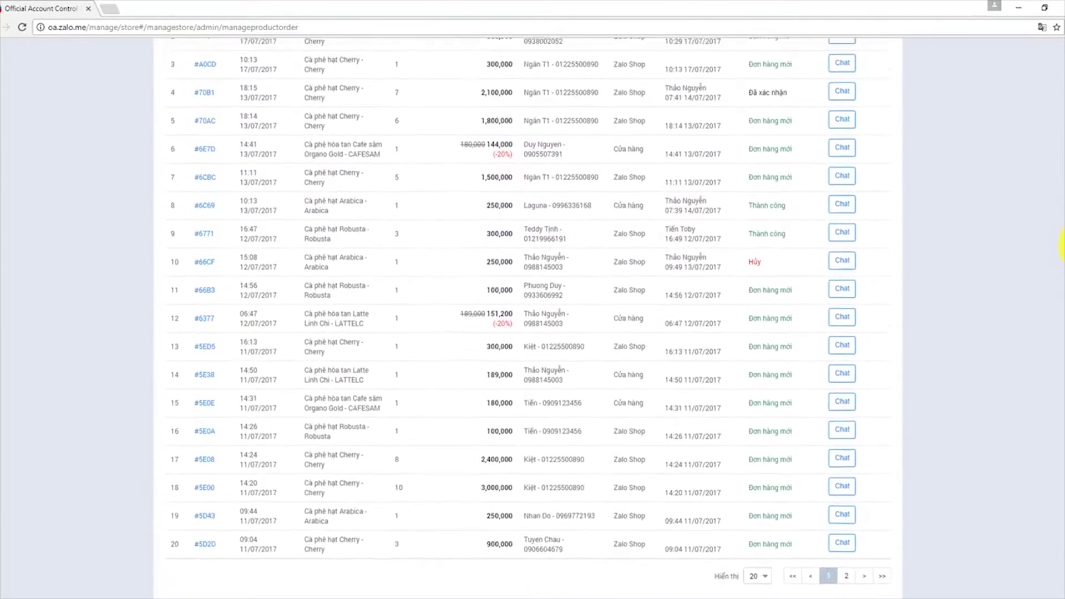
pyautogui.scroll(3, 1061, 222)
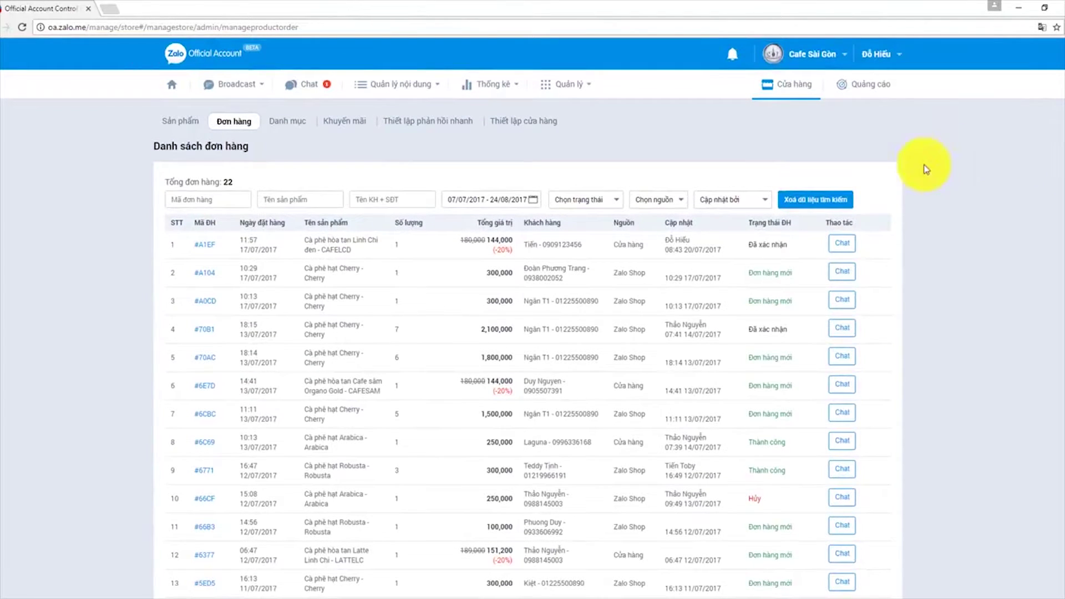
# - Clear the date range search and filter the orders by the status Đã xác nhận
pyautogui.click(810, 202)
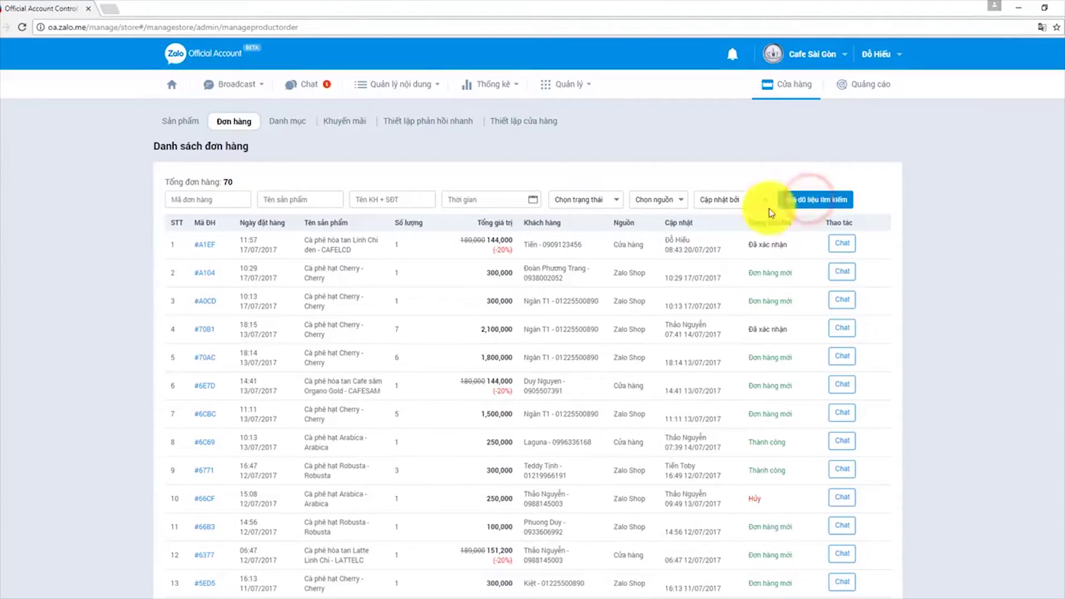
pyautogui.click(598, 202)
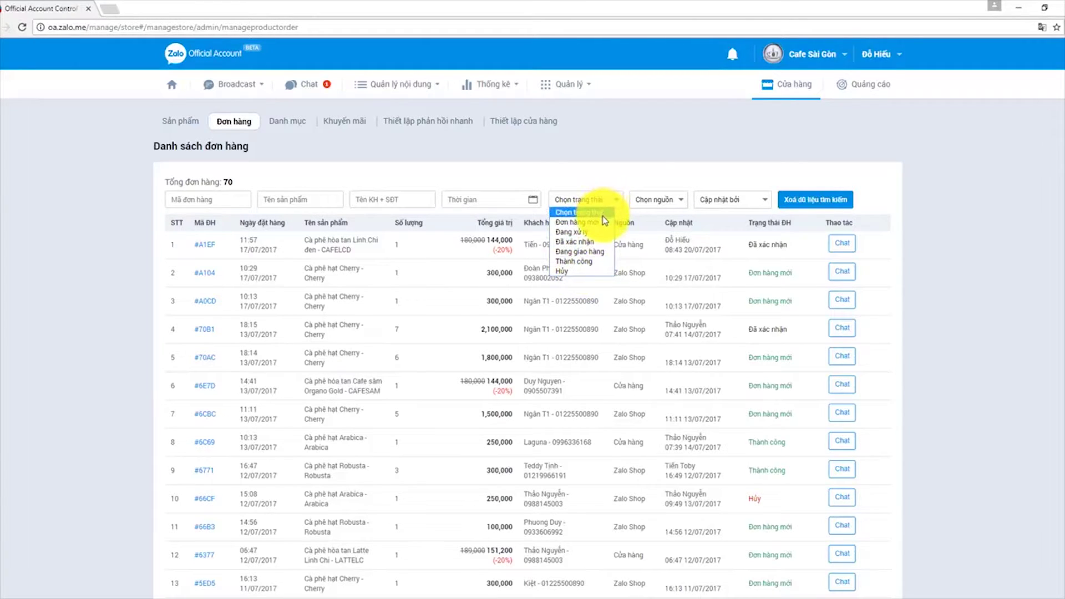
pyautogui.click(594, 242)
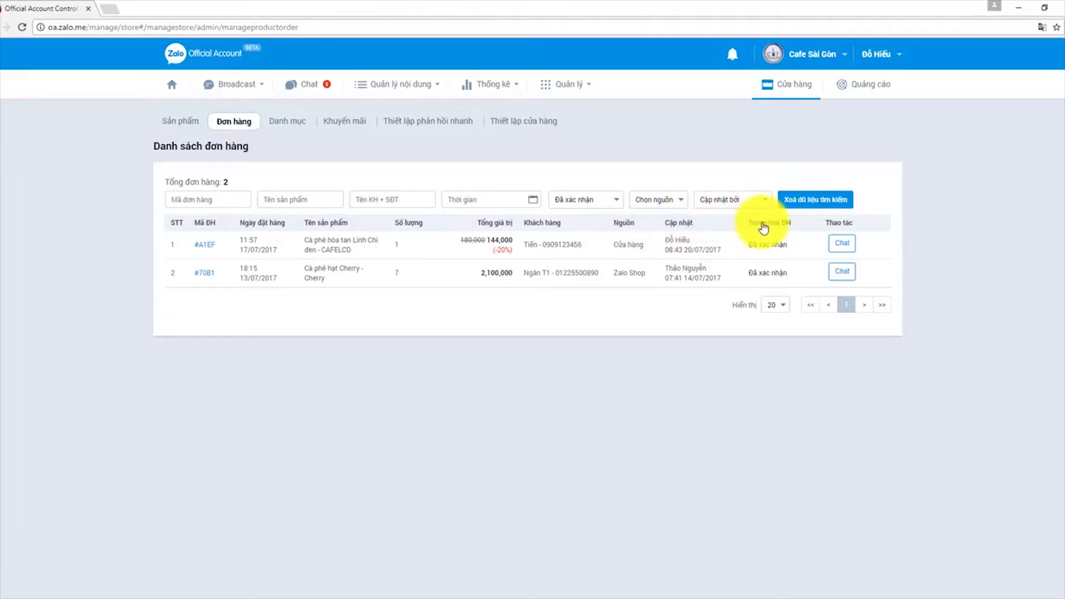
# - Filter the orders in turn by the statuses Đang giao hàng, Đơn hàng mới and Thành công
pyautogui.click(603, 202)
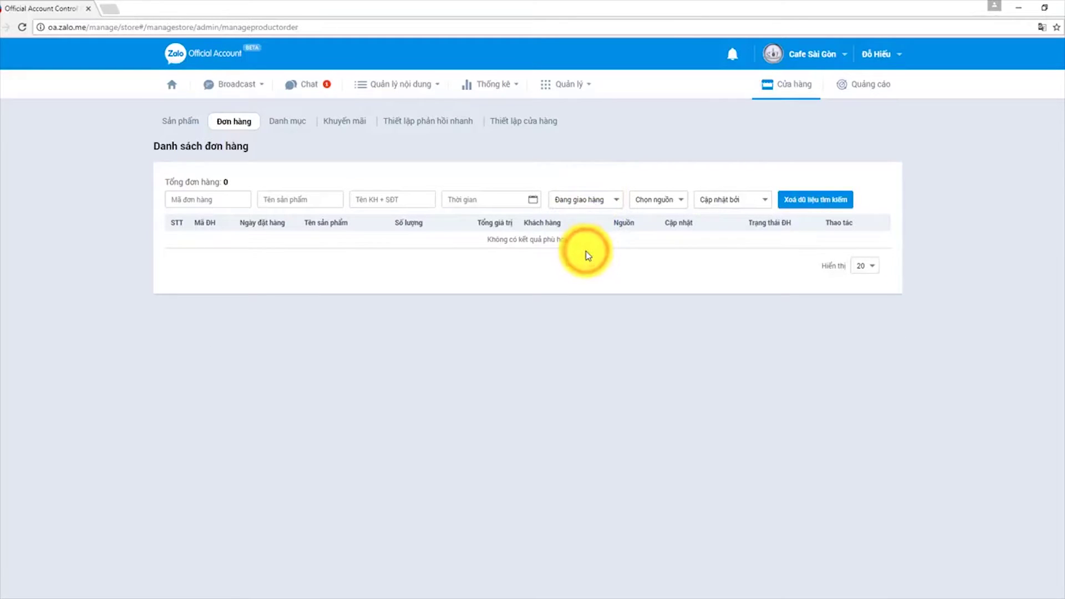
pyautogui.click(601, 201)
pyautogui.click(595, 224)
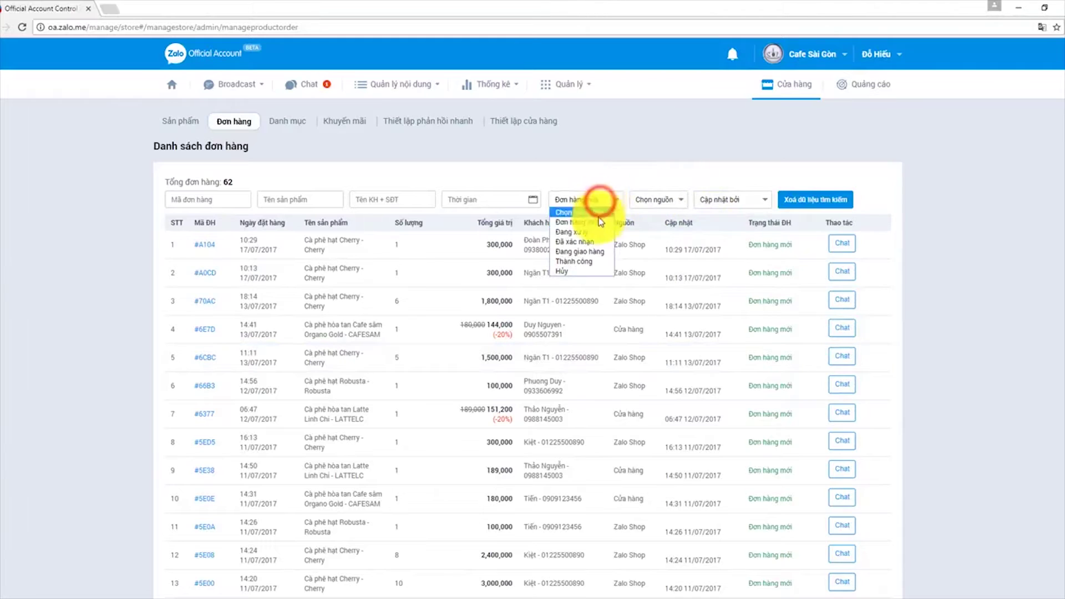
pyautogui.click(609, 261)
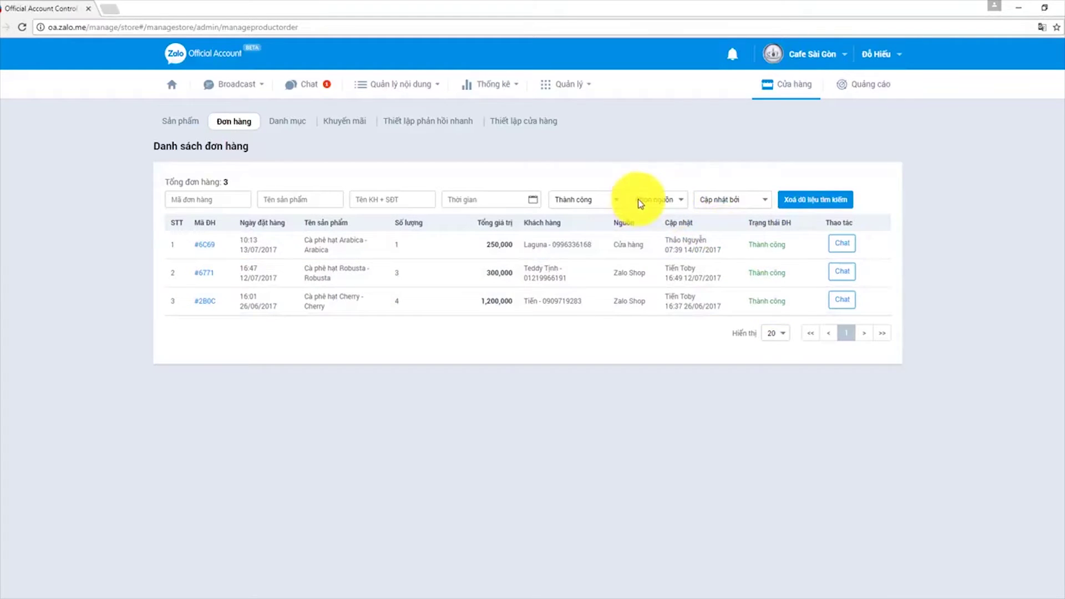
# - Clear the status filter, filter the orders by the source Zalo Shop, and look through the matching orders
pyautogui.click(799, 198)
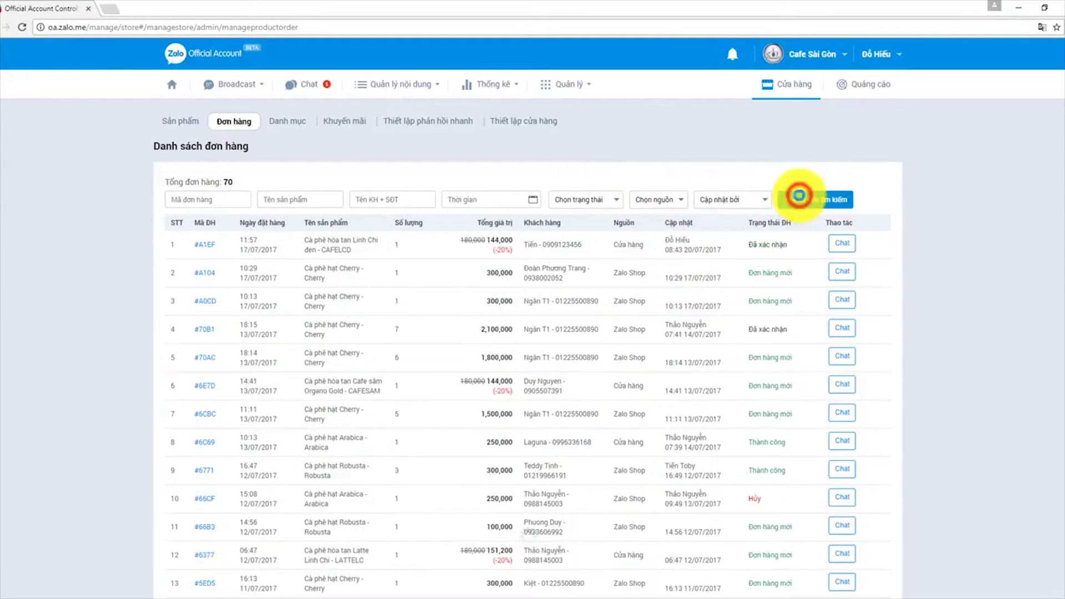
pyautogui.click(677, 201)
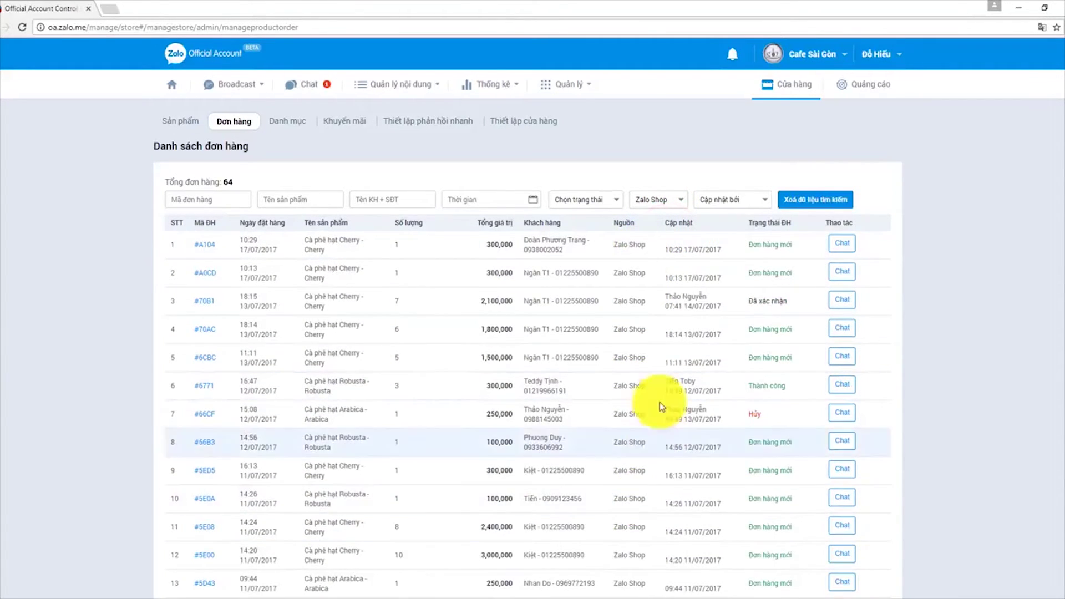
pyautogui.scroll(-5, 1062, 340)
pyautogui.scroll(5, 1063, 339)
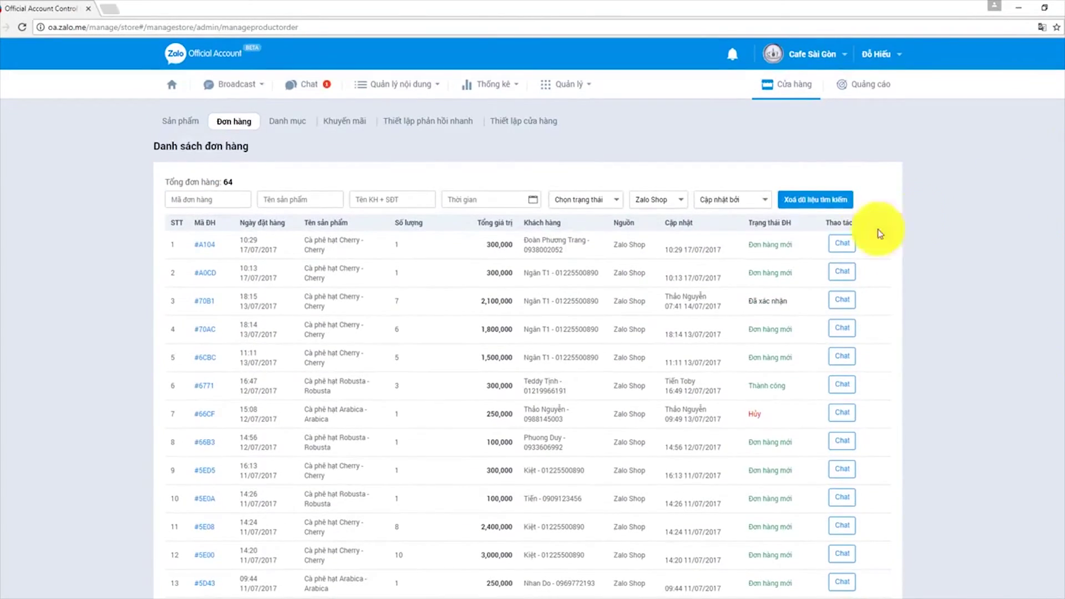
# - Clear the source filter and filter the orders by who updated them, trying the second and third listed staff members in turn
pyautogui.click(788, 198)
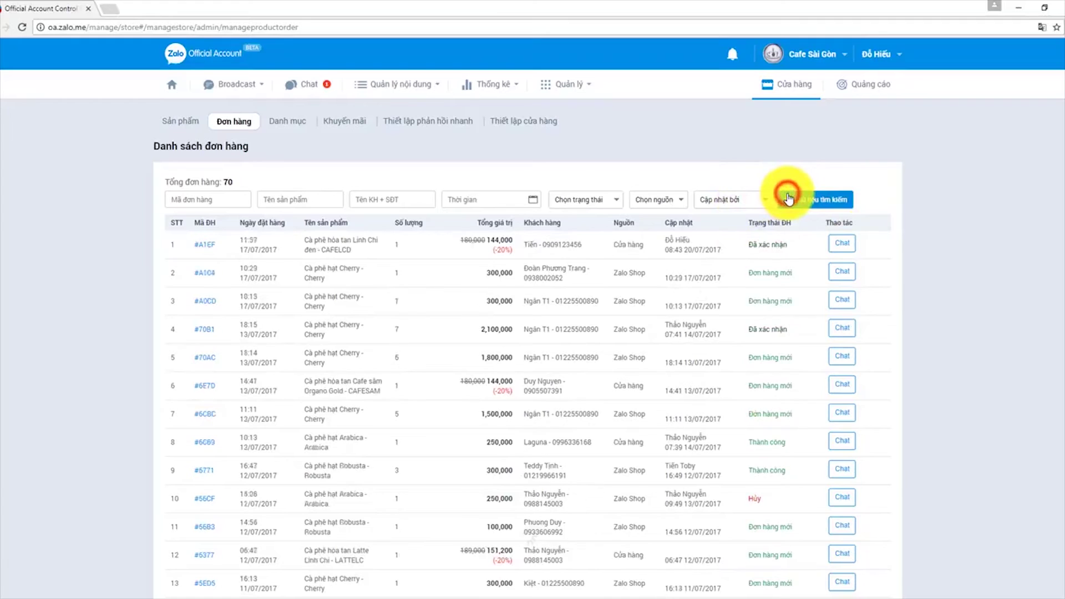
pyautogui.click(742, 201)
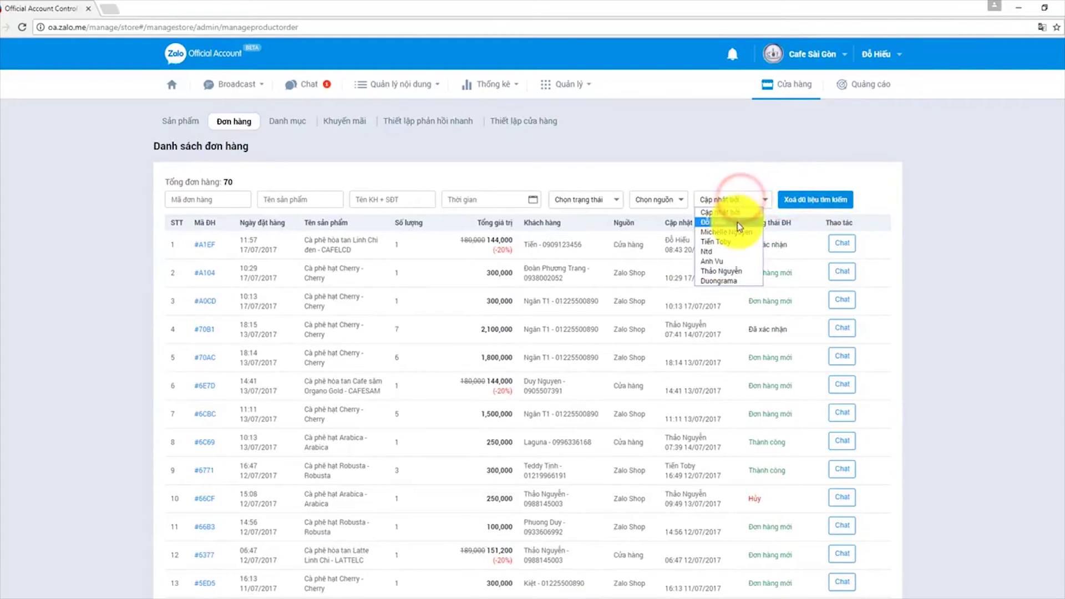
pyautogui.click(738, 232)
pyautogui.click(747, 202)
pyautogui.click(739, 242)
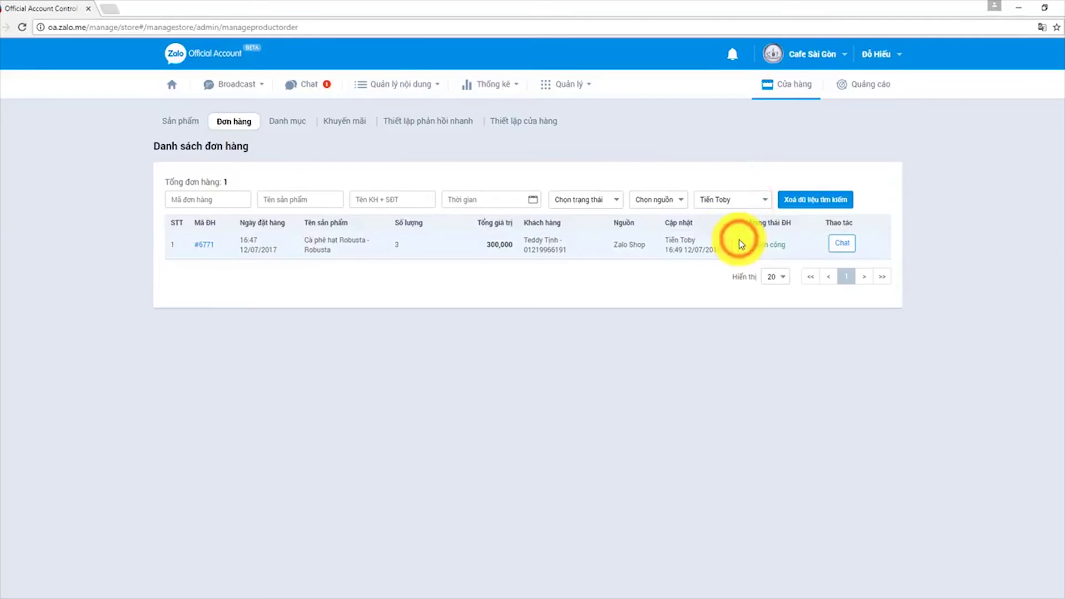
# - Filter the orders by the second-to-last listed staff member as updater, and clear the search data
pyautogui.click(717, 203)
pyautogui.click(721, 272)
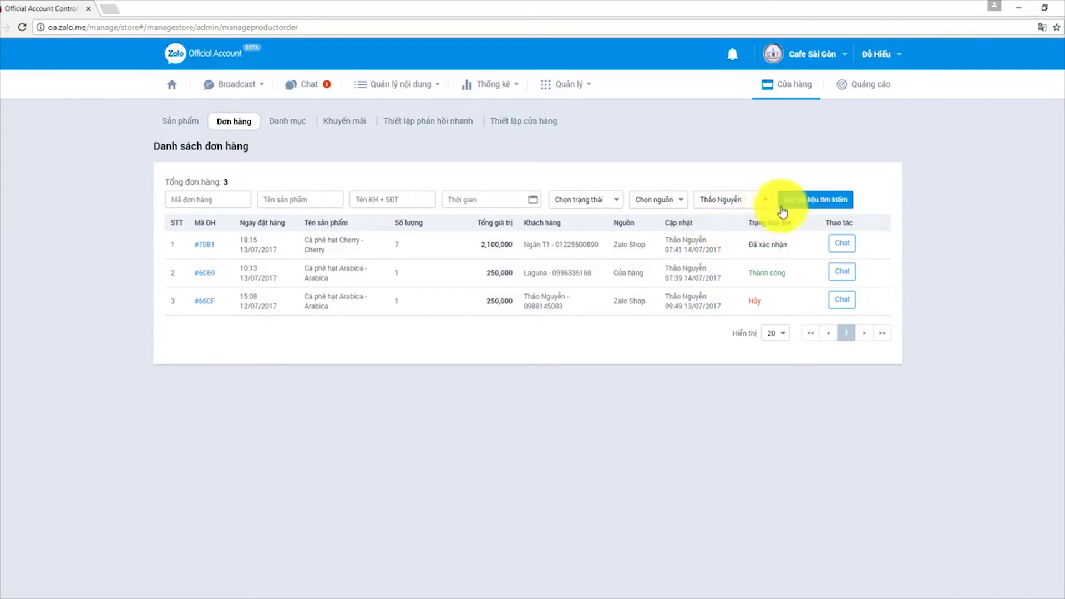
pyautogui.click(806, 200)
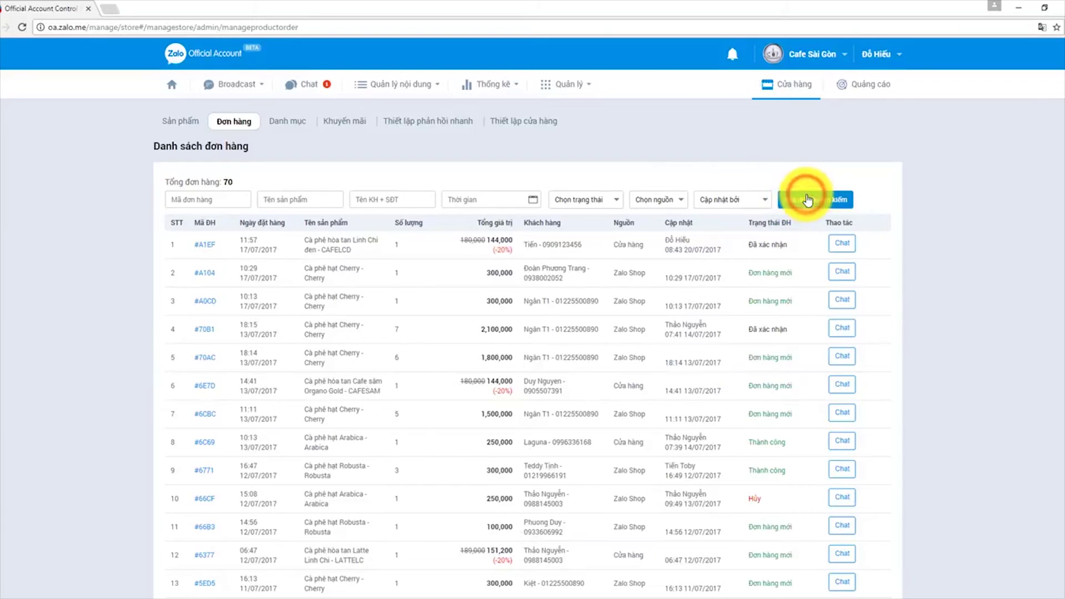